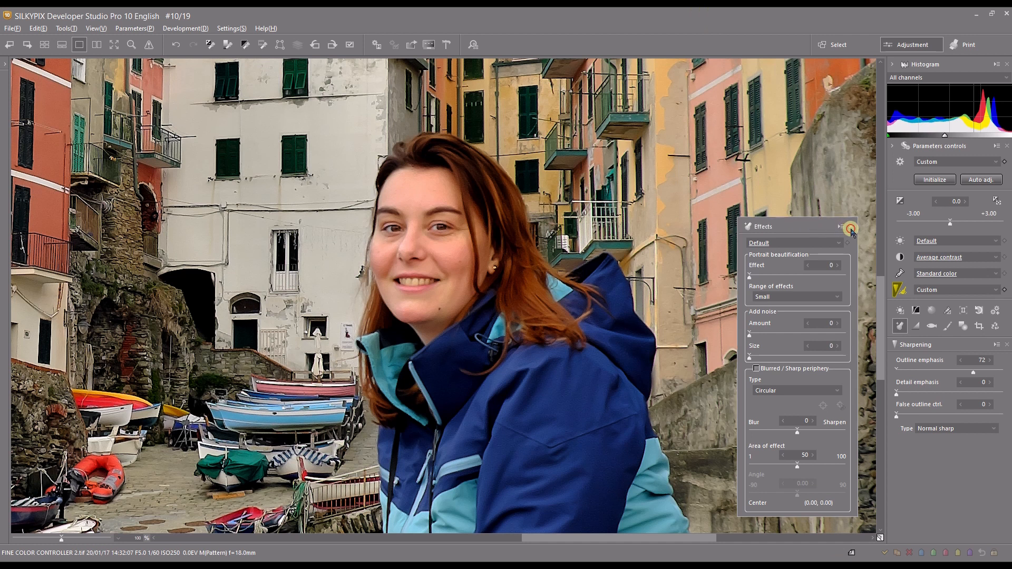
Step: Reopen the Effects controls and consult the manual's section on portrait beautification's effect and range settings
click(850, 227)
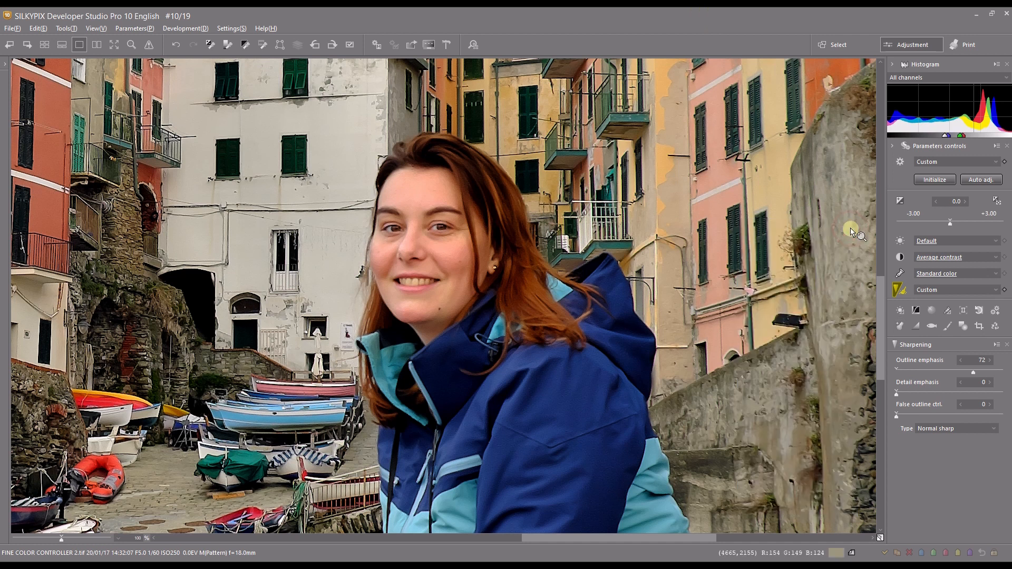
click(903, 327)
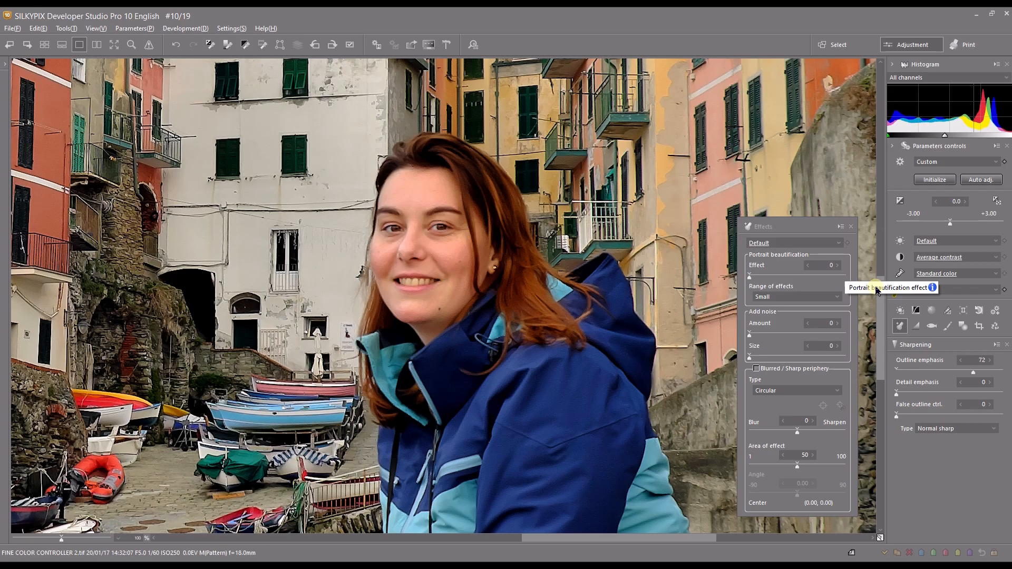
click(934, 291)
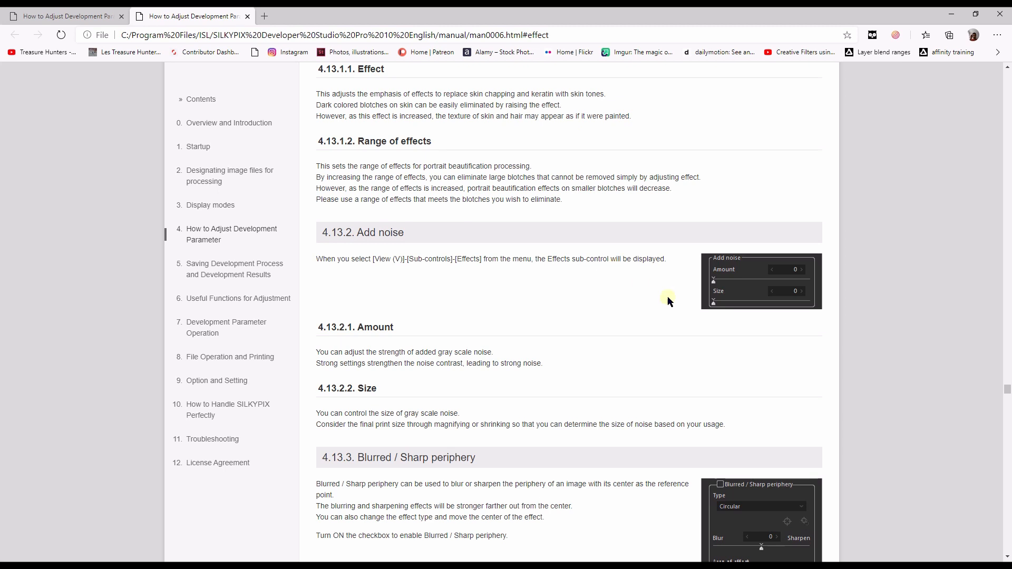
scroll(662, 284, up, 2)
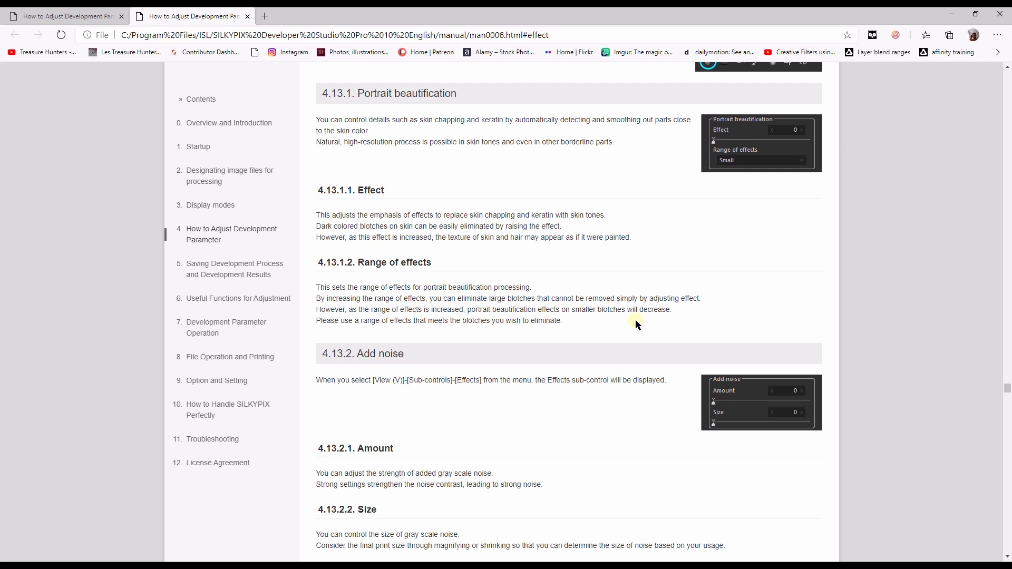
click(1000, 14)
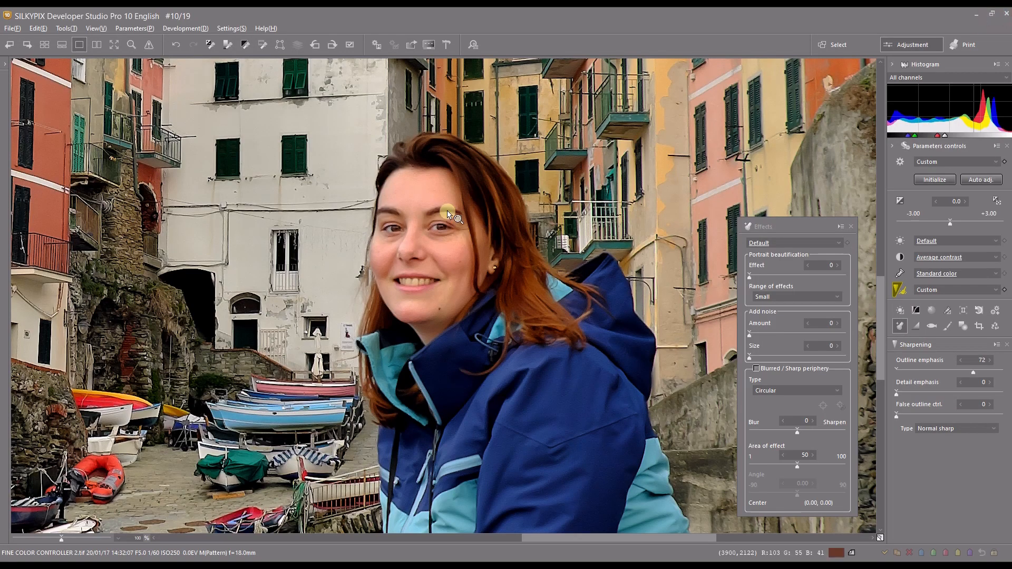
Step: Try portrait beautification effect strengths of 100, 1 and 97 on the woman's skin
click(782, 274)
drag(782, 280, 845, 278)
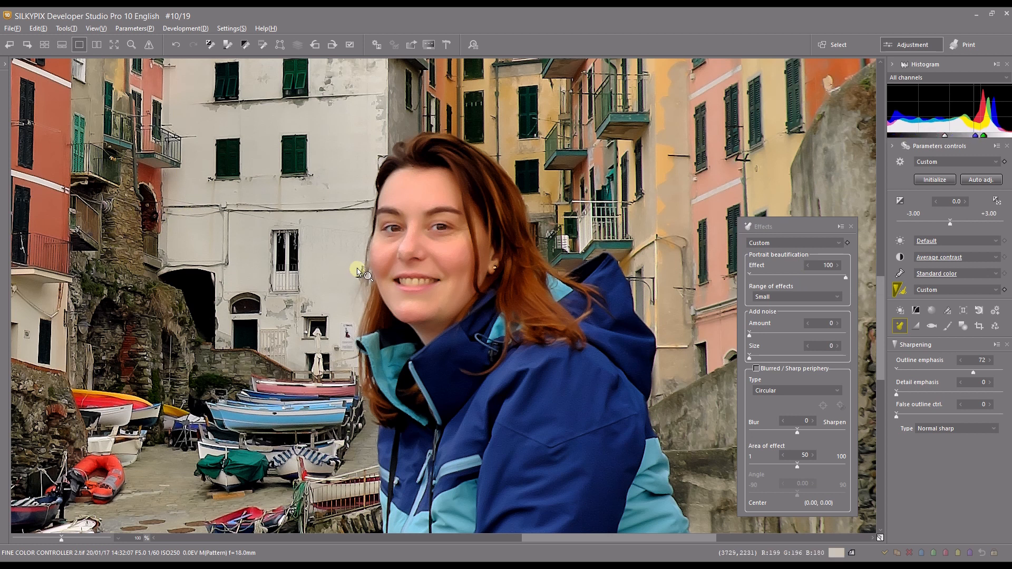
click(752, 279)
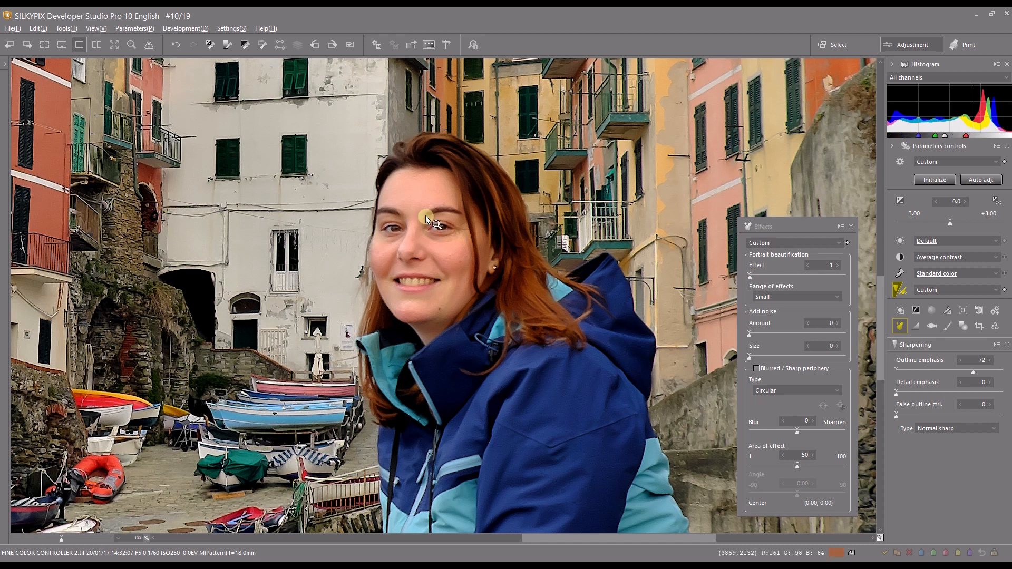
click(842, 276)
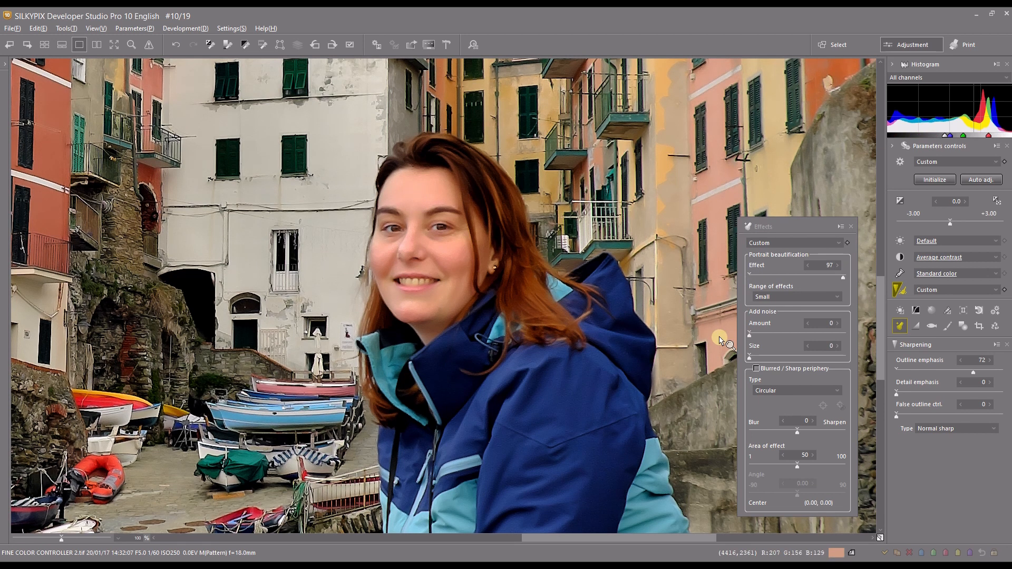
Step: Try the portrait beautification range at Medium and Large, raising the effect to 100
click(771, 298)
click(768, 316)
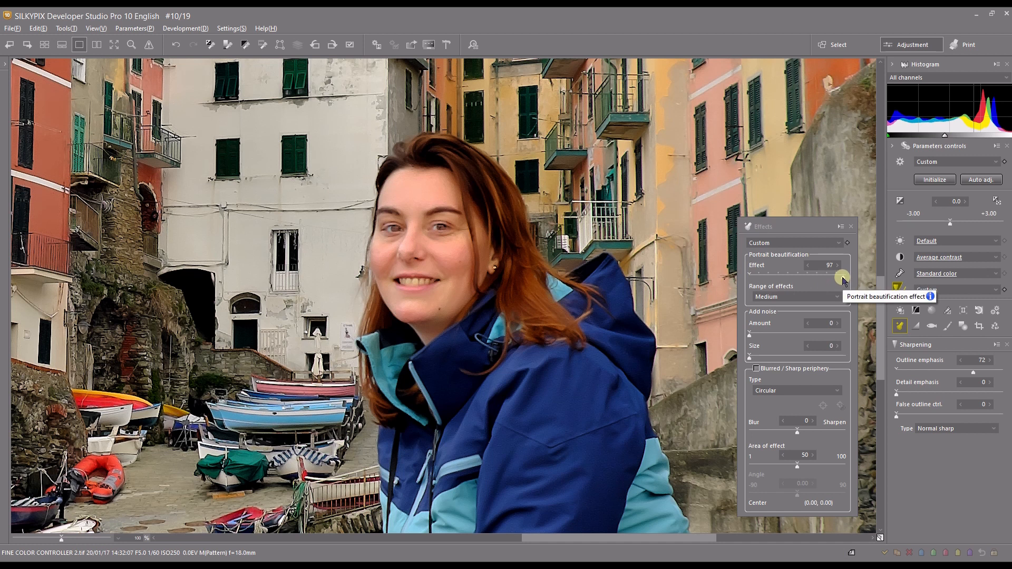
drag(843, 278, 849, 278)
click(791, 298)
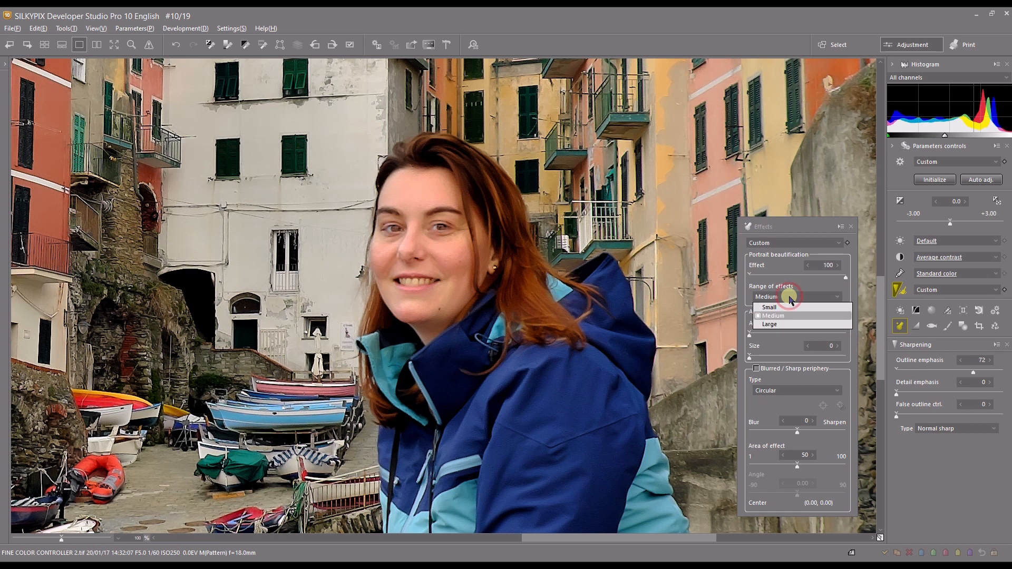
click(781, 324)
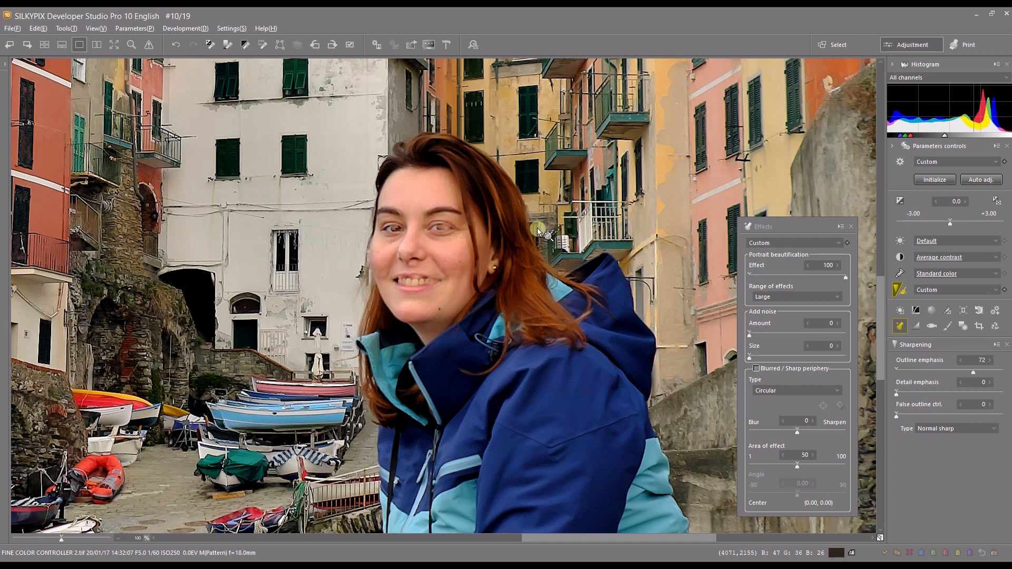
Step: Restore the default Effects settings and set the portrait beautification effect to 2, keeping the Small range
click(824, 244)
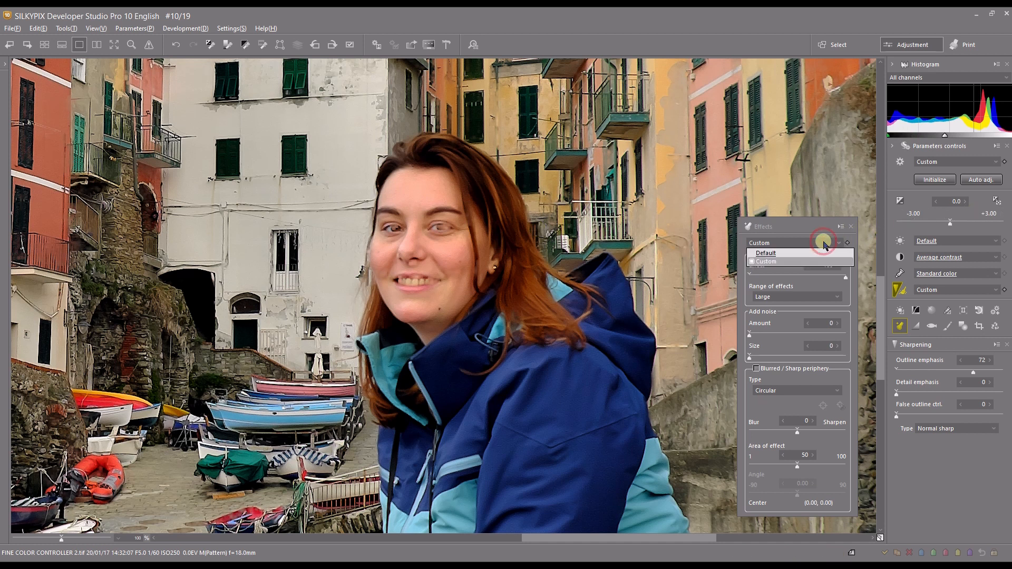
click(796, 253)
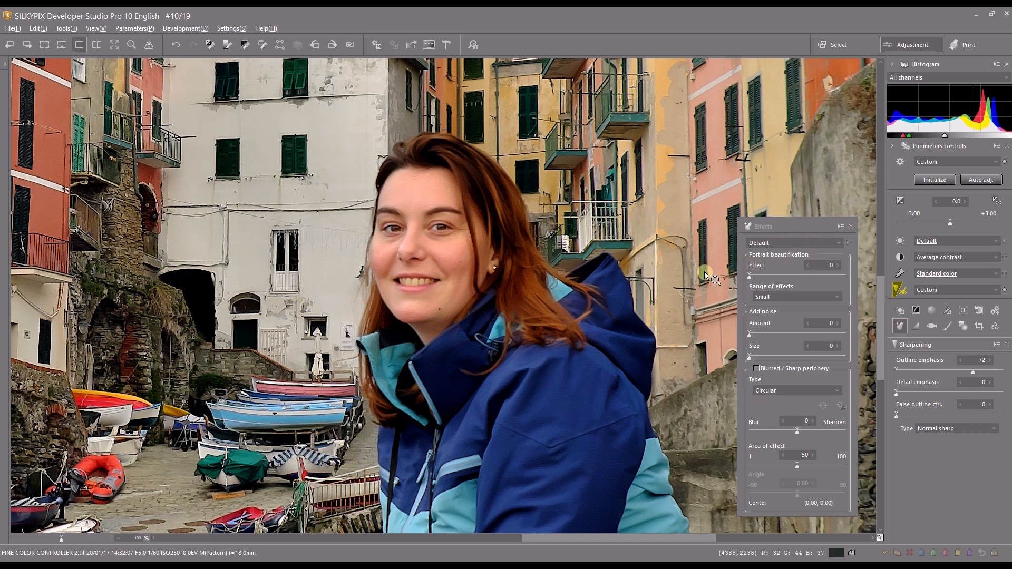
click(837, 266)
click(837, 266)
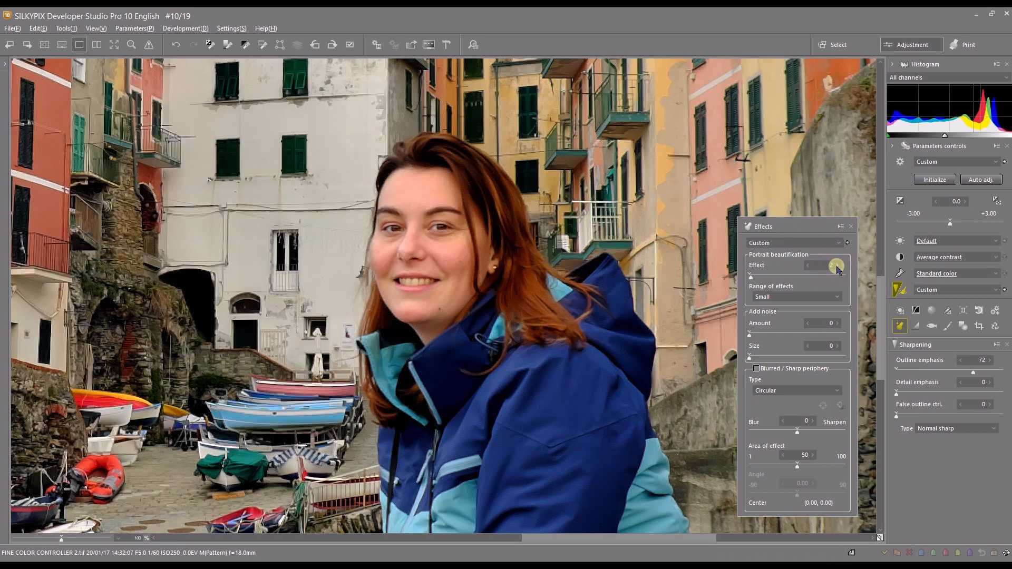
click(765, 299)
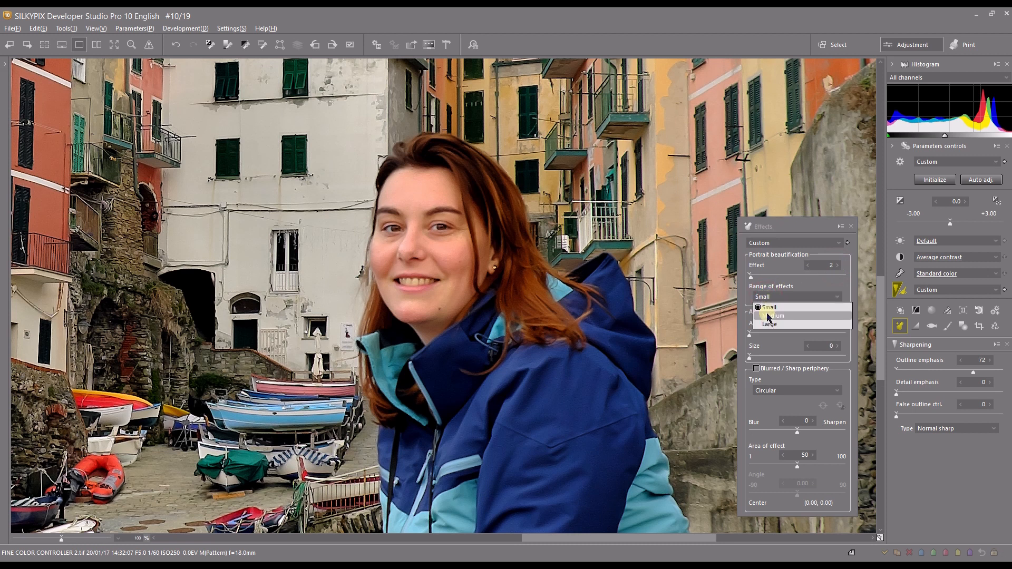
click(797, 285)
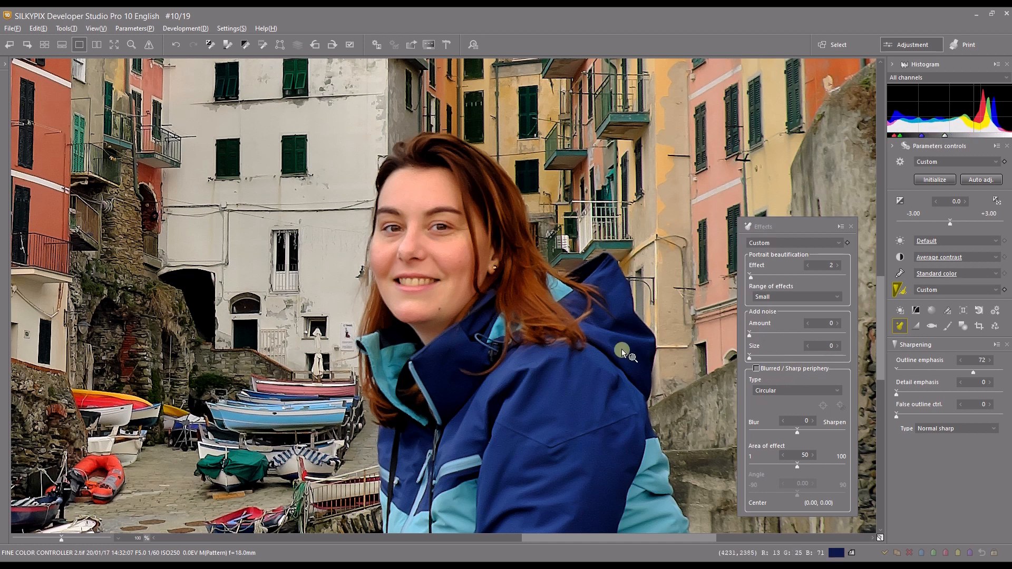
Step: Enable Blurred / Sharp periphery with a value of 1 and place its centre on the woman's face
click(812, 422)
click(824, 404)
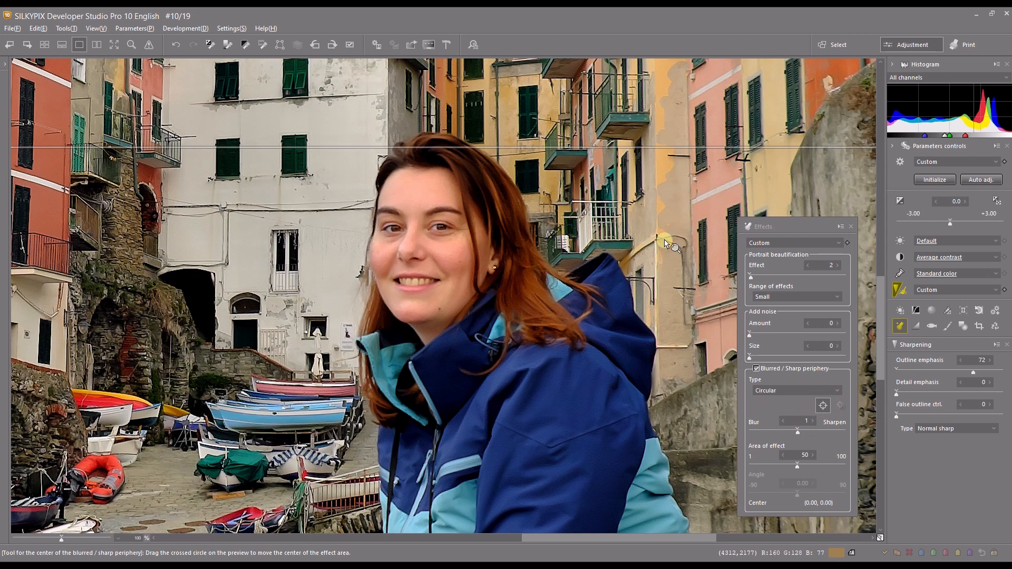
scroll(665, 244, down, 2)
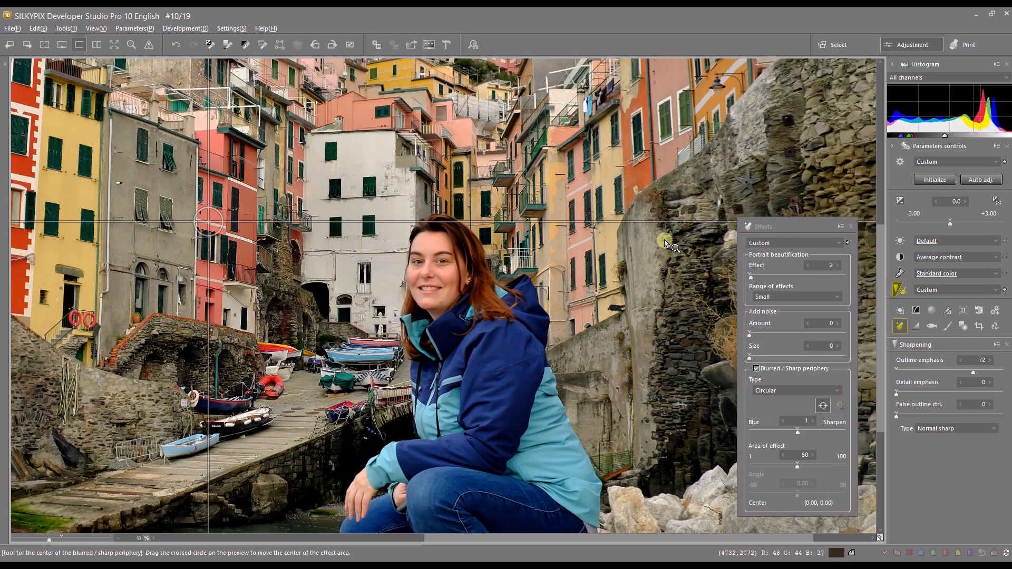
drag(209, 221, 437, 262)
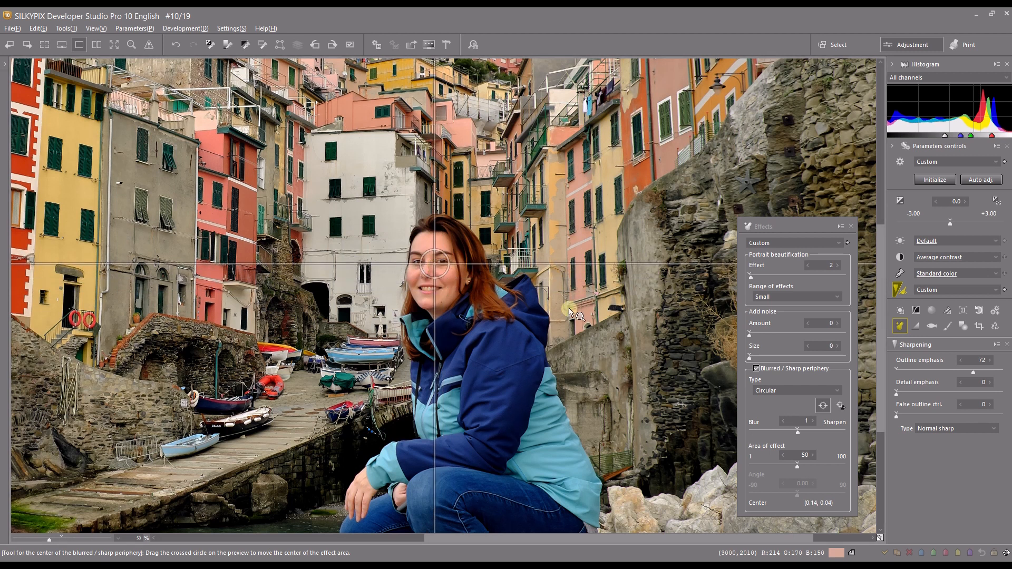
Step: Try area of effect values of 65, 78 and 36 for the circular periphery effect
click(810, 459)
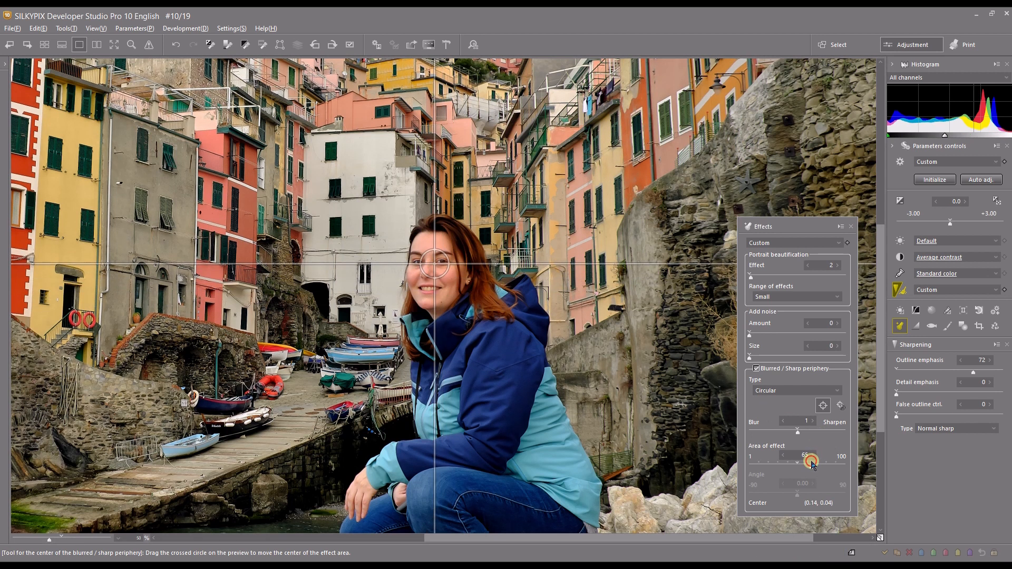
drag(811, 461, 824, 462)
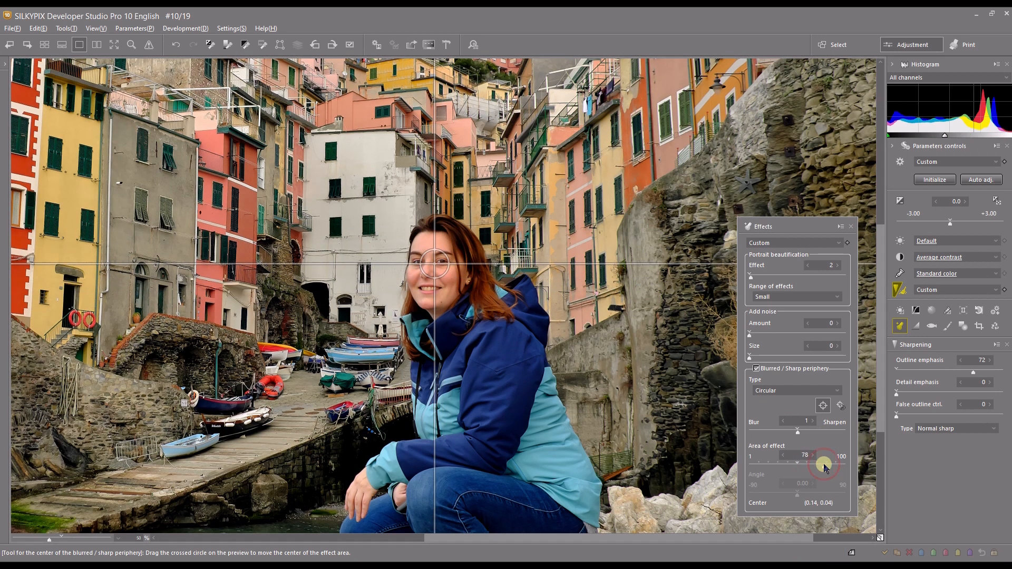
click(784, 464)
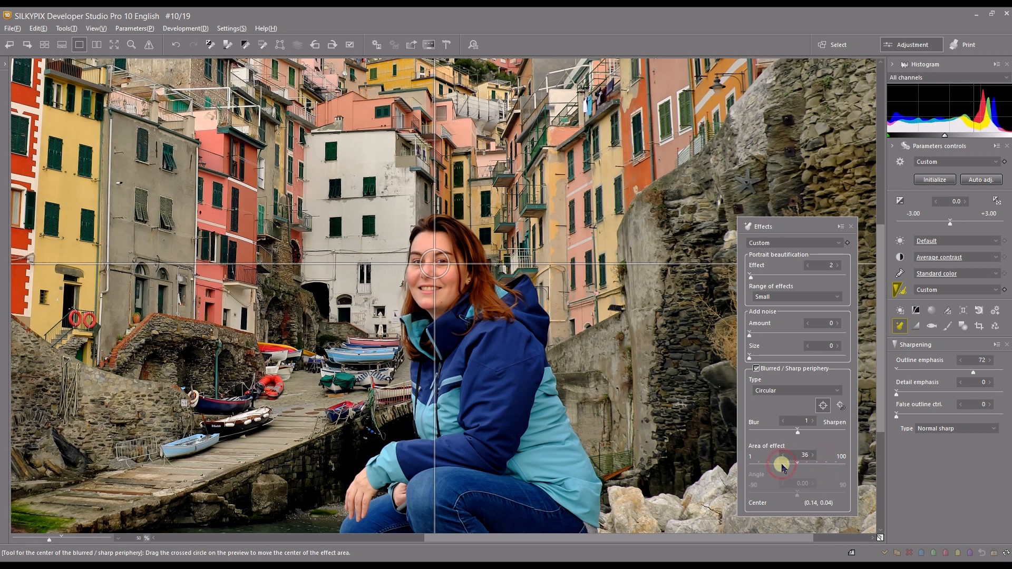
Step: Try a periphery blur of -100 with an area of effect of 100, and a sharpening of 87
click(761, 431)
drag(761, 432, 740, 434)
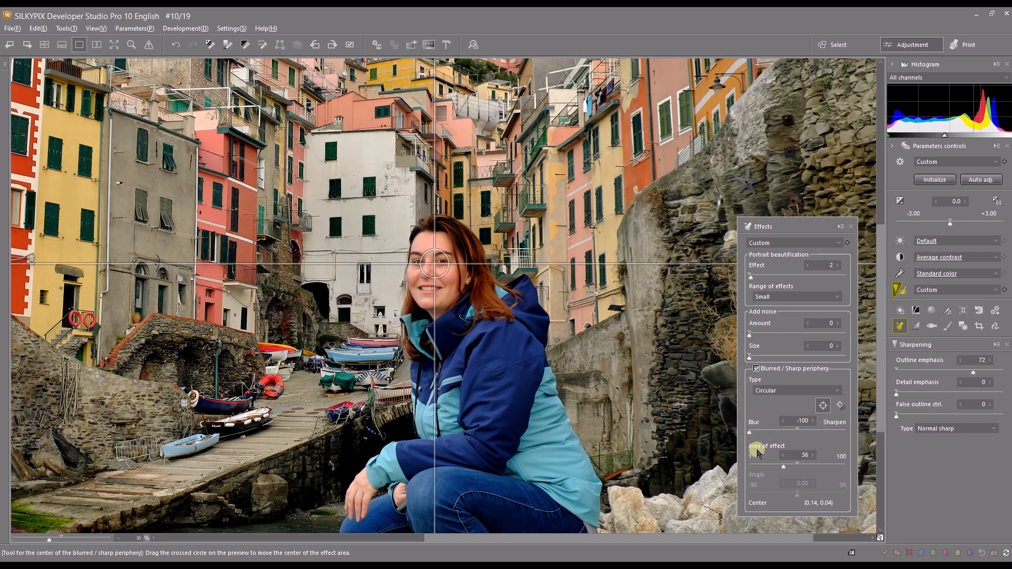
click(834, 467)
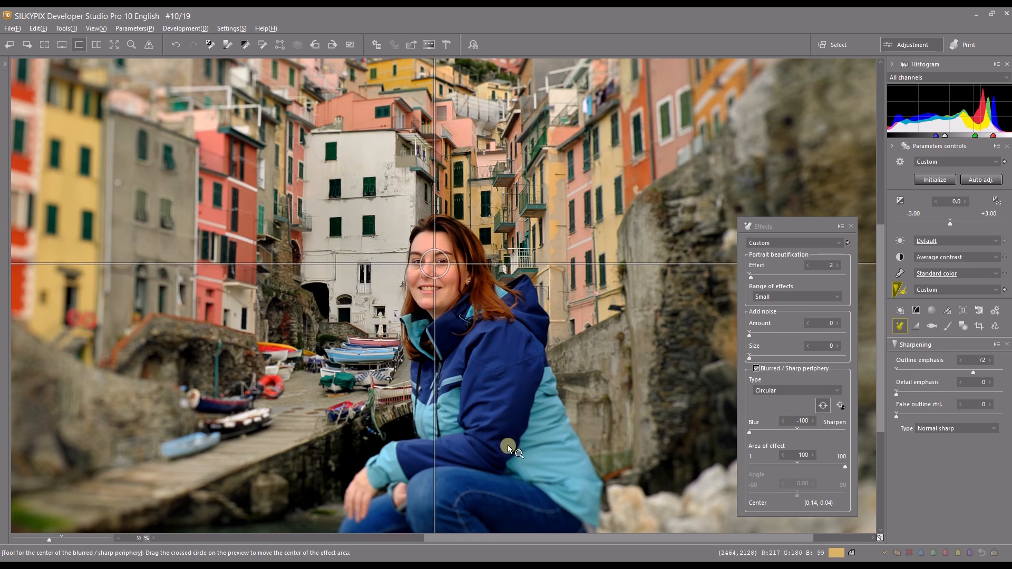
click(839, 433)
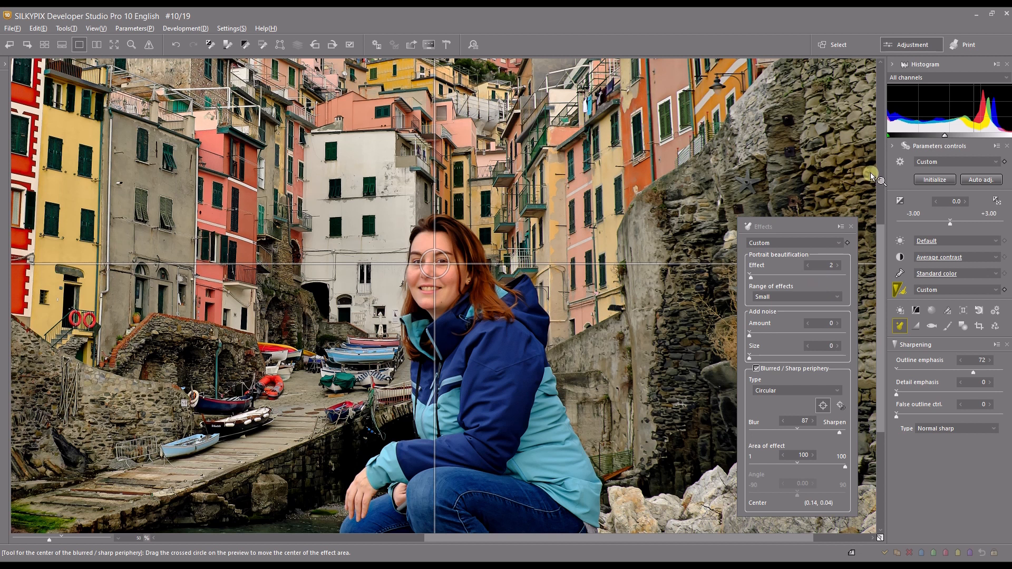
scroll(481, 293, up, 4)
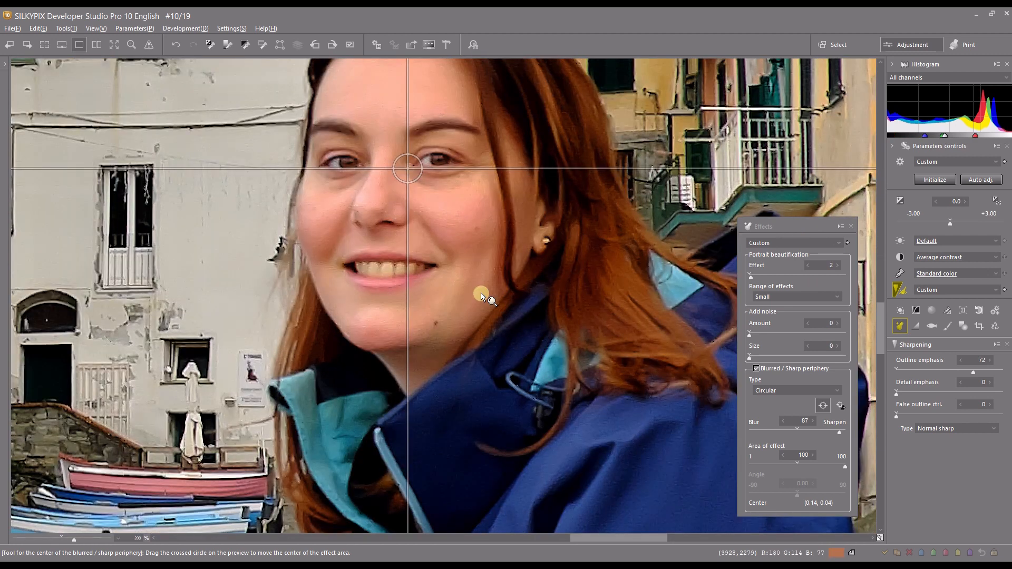
Step: Reset all Effects settings to Default and close the Effects controls
click(778, 242)
click(775, 254)
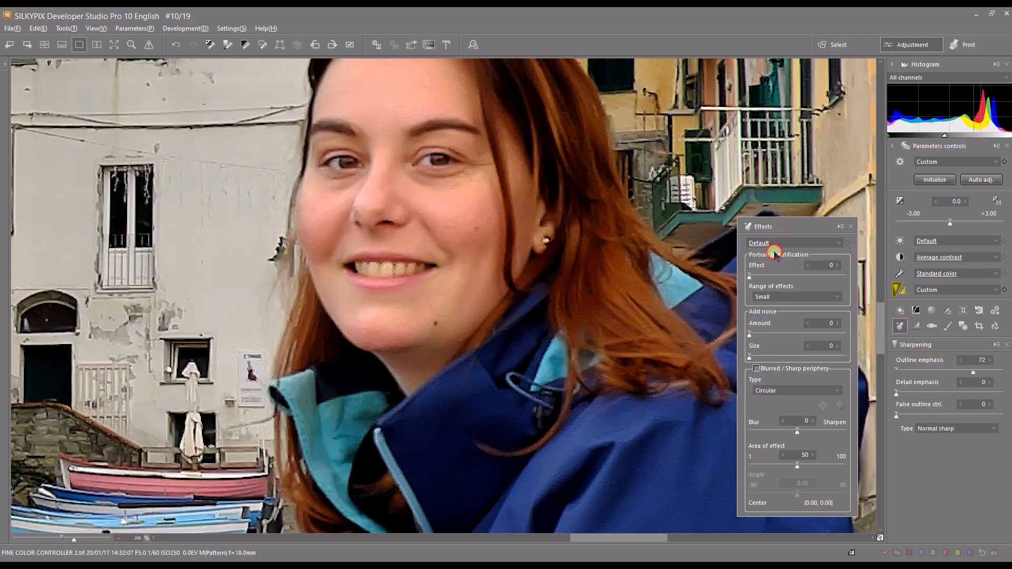
drag(339, 267, 342, 370)
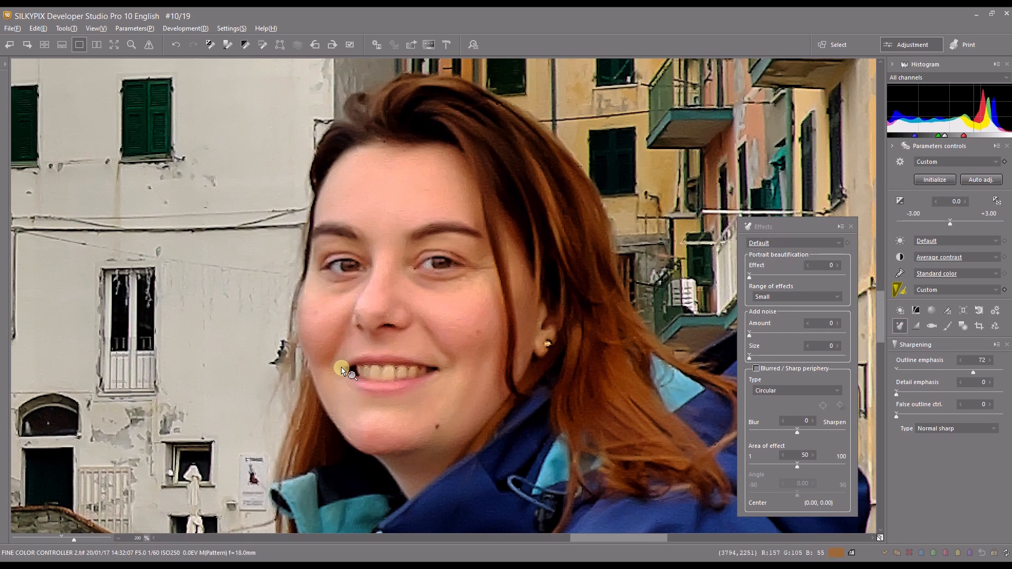
scroll(342, 368, down, 3)
scroll(341, 368, up, 1)
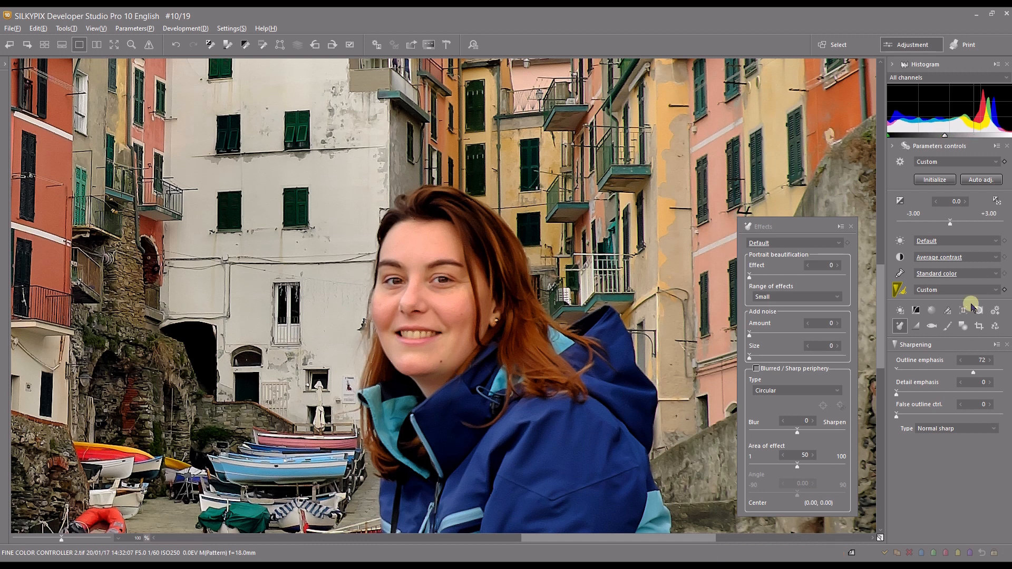
click(851, 226)
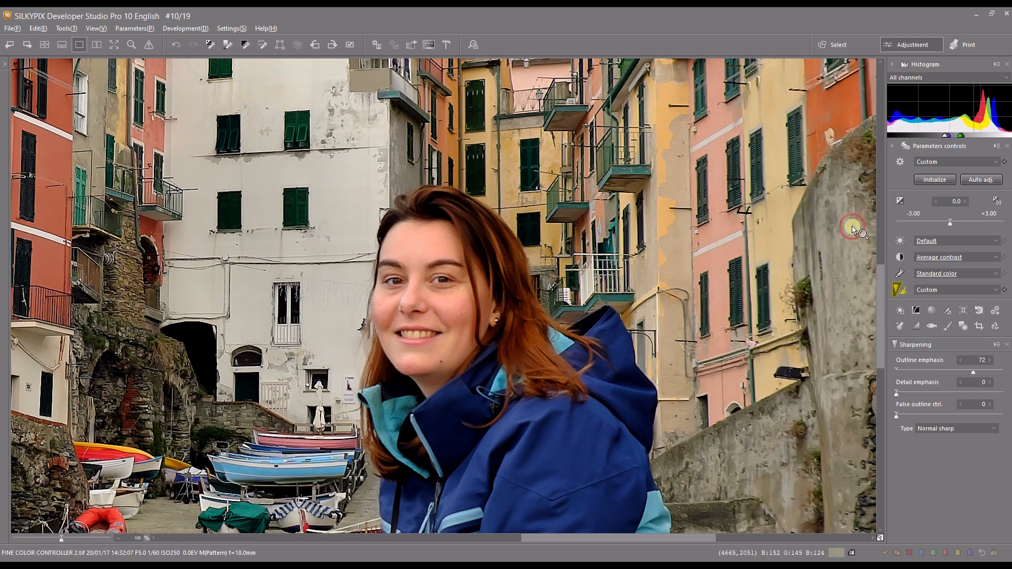
Step: Remove the mole on the woman's chin with the spotting tools and close the spotting window
click(948, 326)
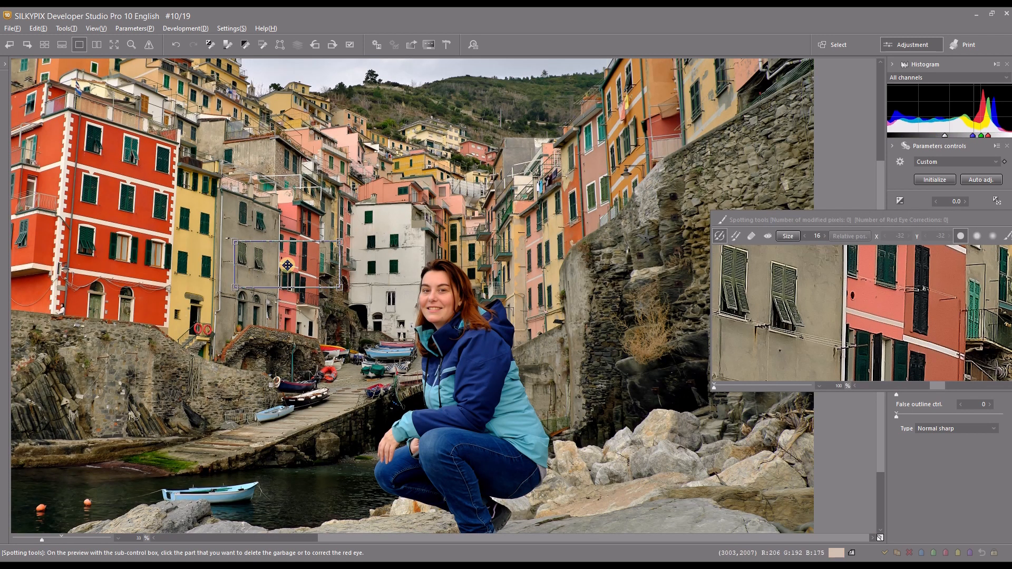
drag(287, 266, 467, 297)
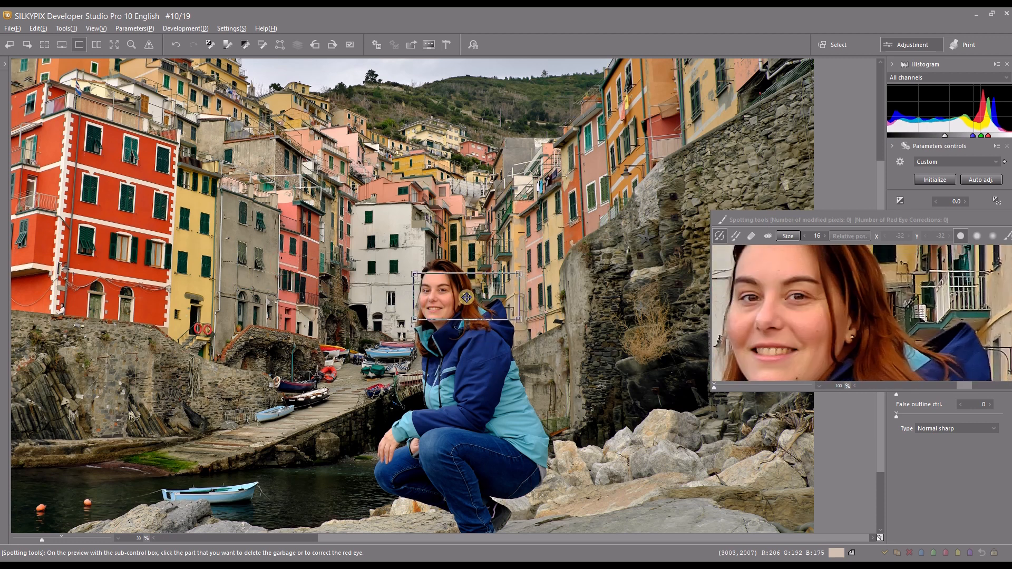
scroll(824, 223, up, 6)
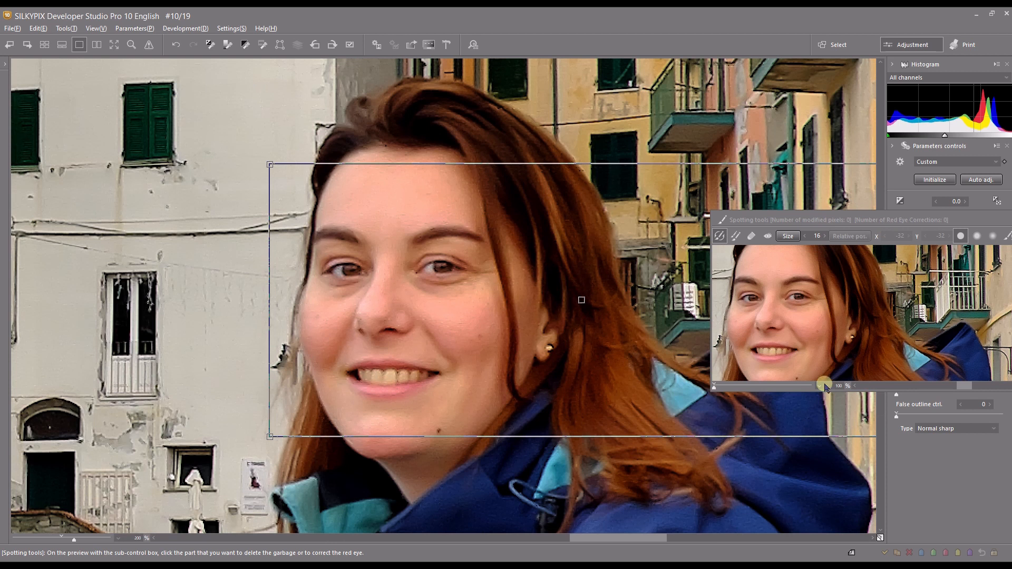
drag(583, 302, 441, 433)
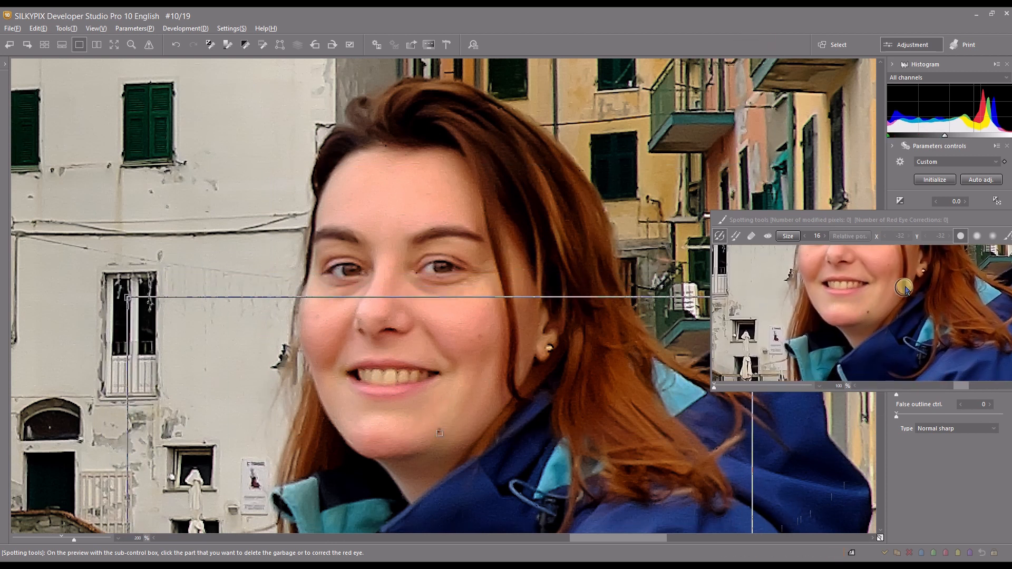
click(870, 313)
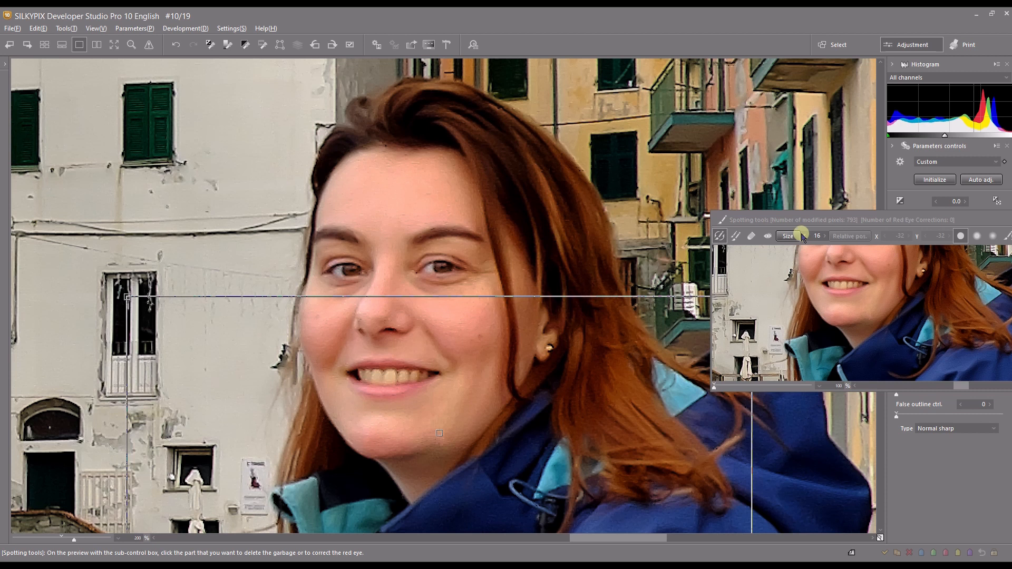
drag(947, 216, 758, 203)
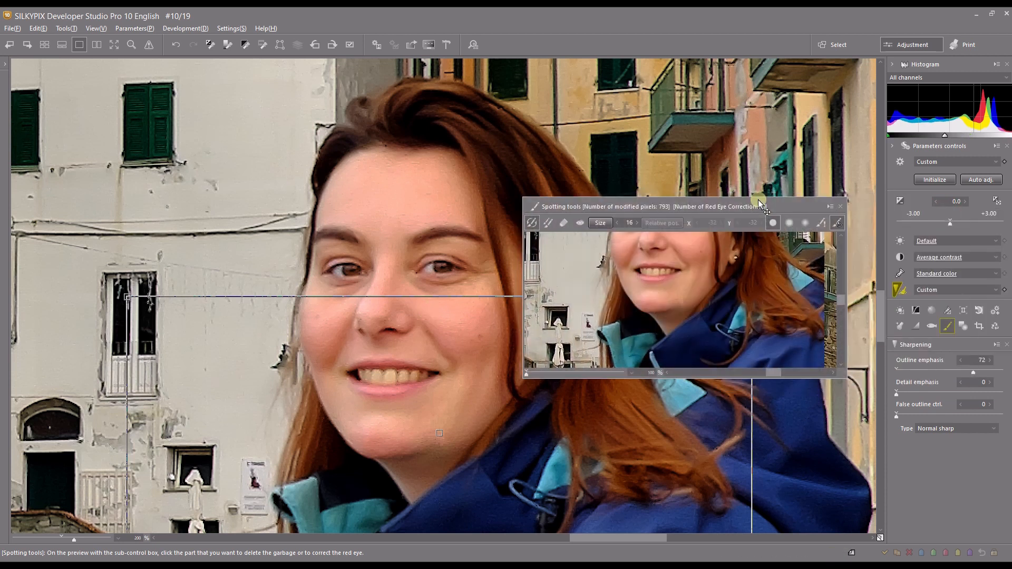
click(840, 208)
Step: Compare the edited portrait with its default-parameter version by switching between them repeatedly
click(881, 538)
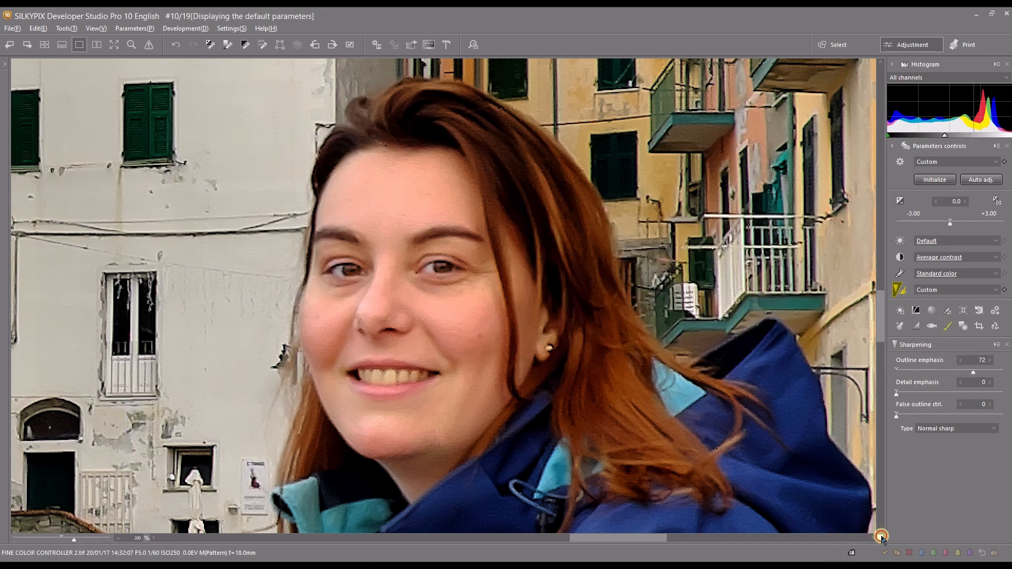
click(881, 537)
click(881, 537)
click(881, 537)
click(881, 537)
click(881, 537)
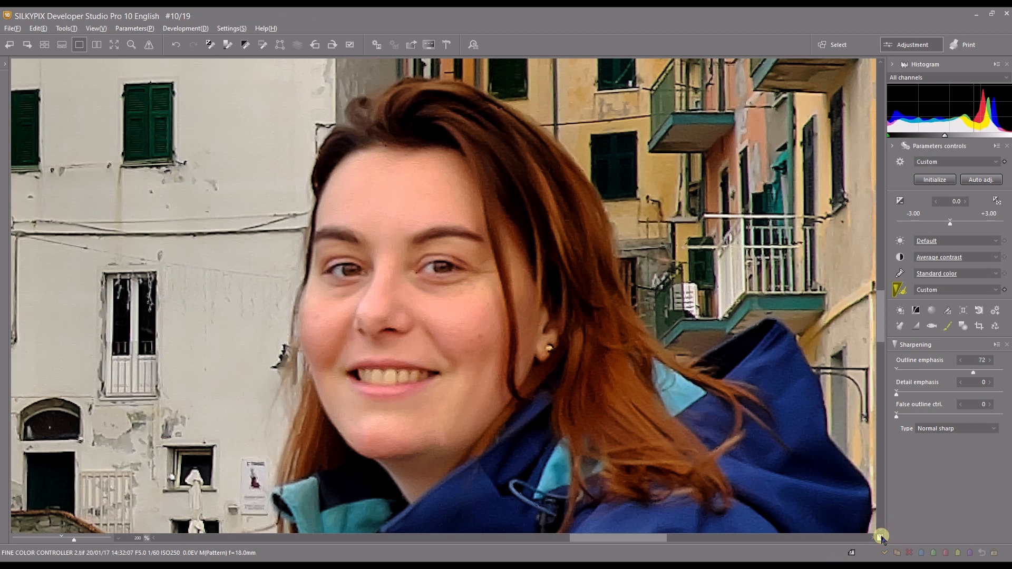